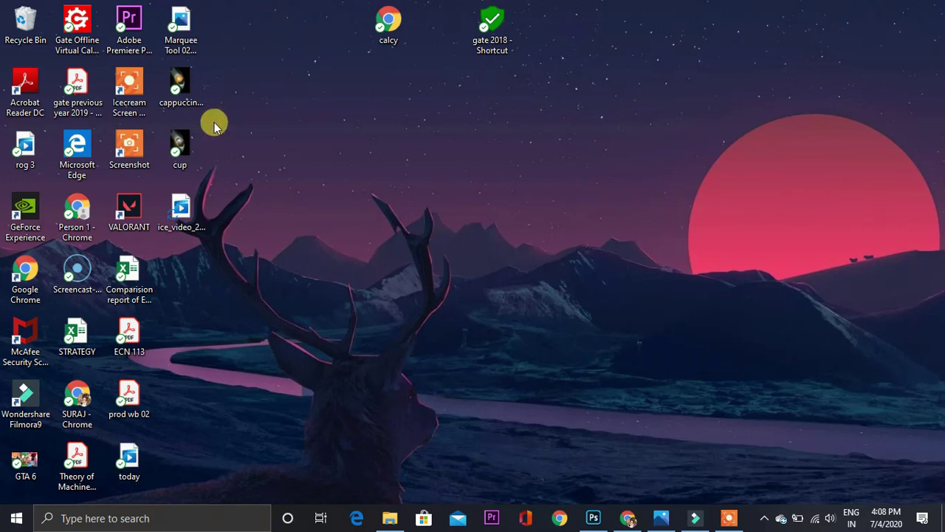
Refresh the Windows desktop icons, then restore the minimized Photoshop window
click(194, 90)
click(388, 254)
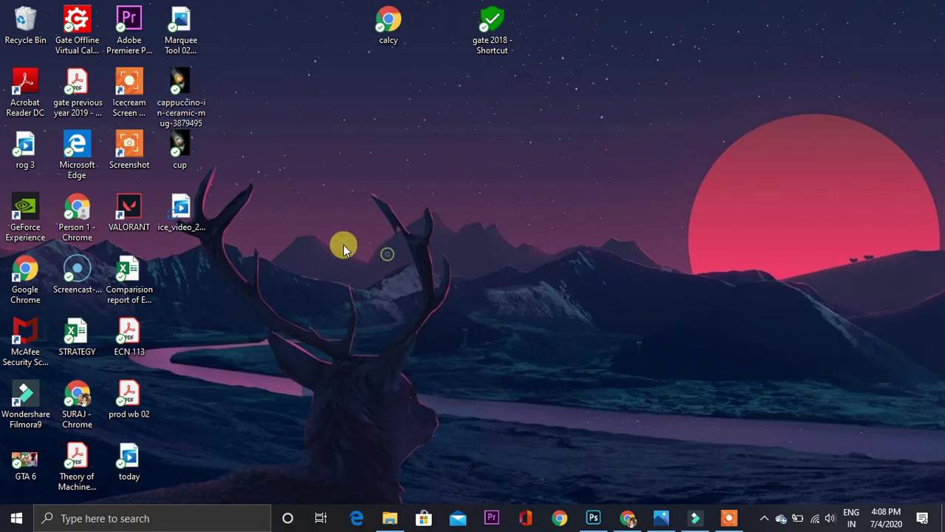
click(191, 39)
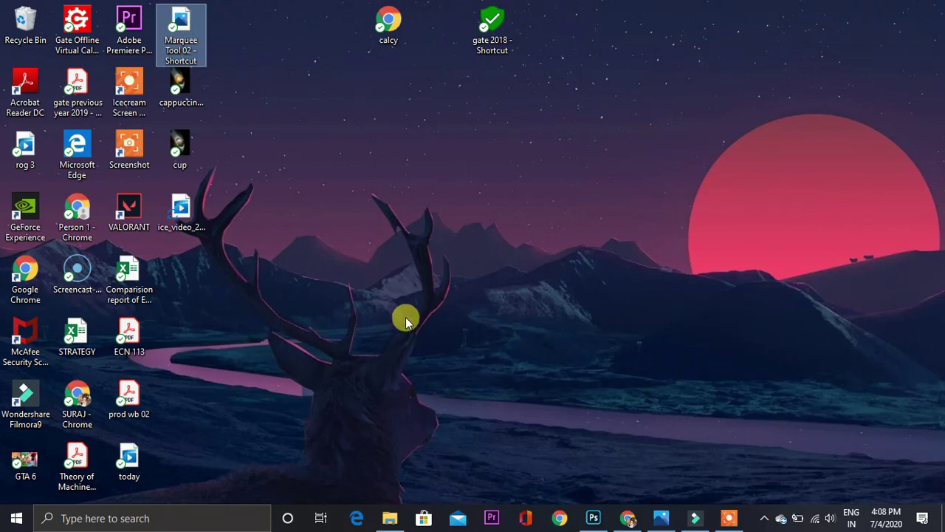
right_click(453, 169)
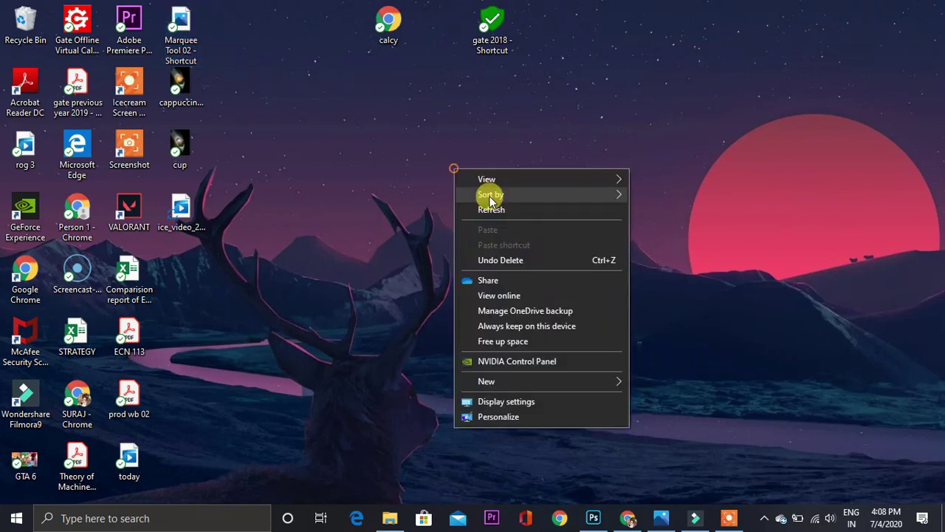
click(494, 211)
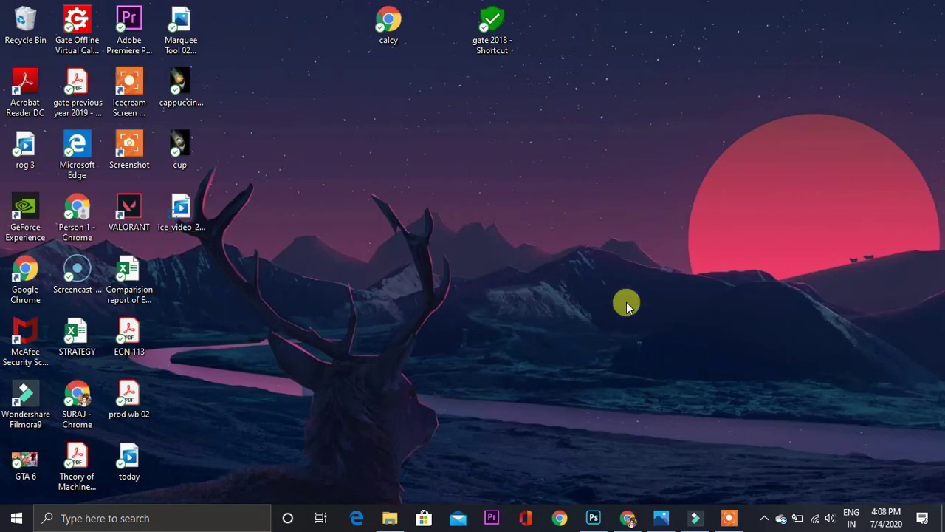
click(591, 521)
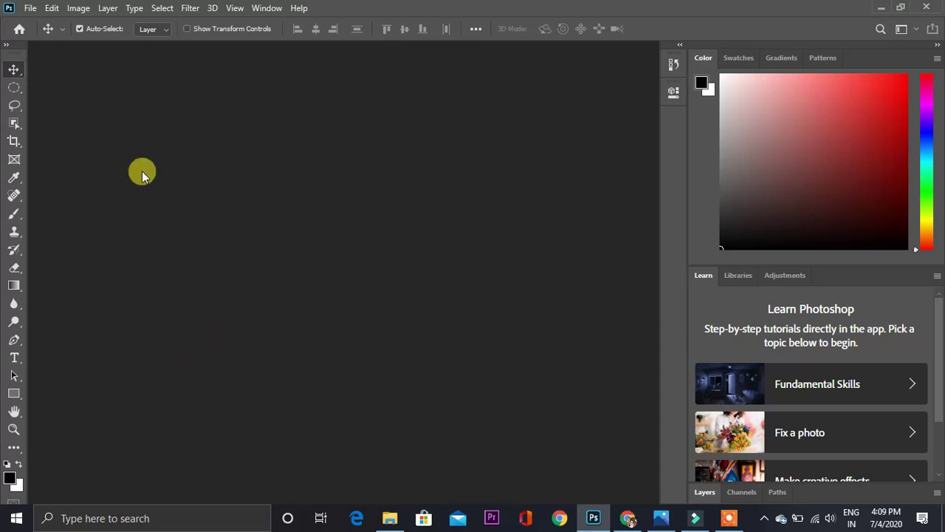
Cancel File > Open without loading a file, then minimize Photoshop to the desktop
click(31, 8)
click(49, 37)
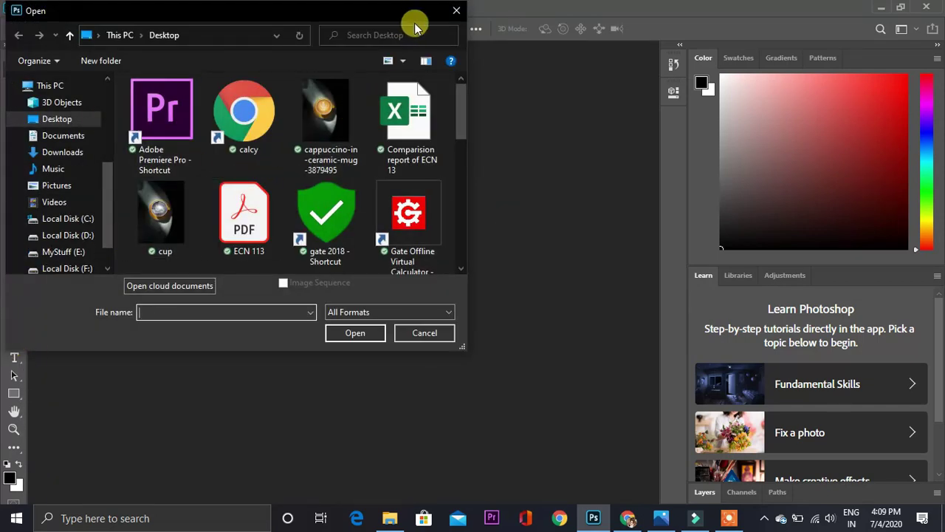
click(456, 10)
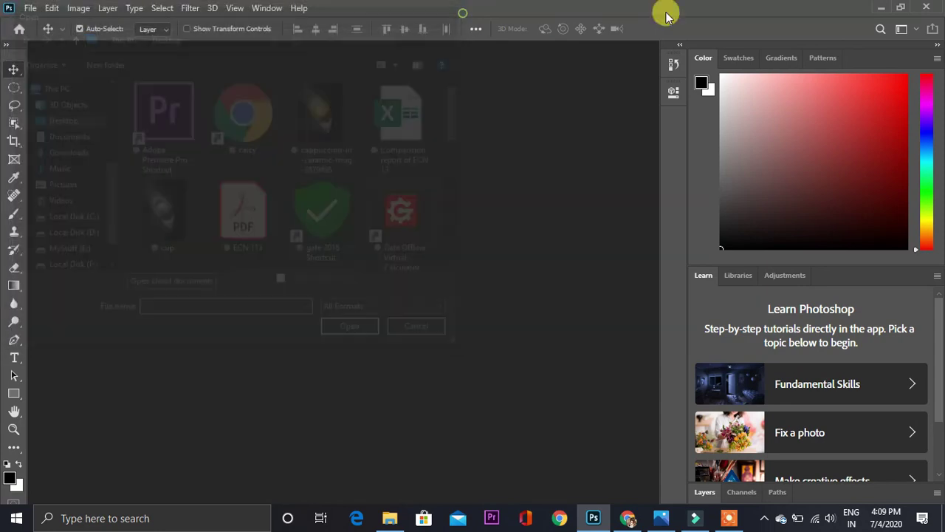
click(884, 7)
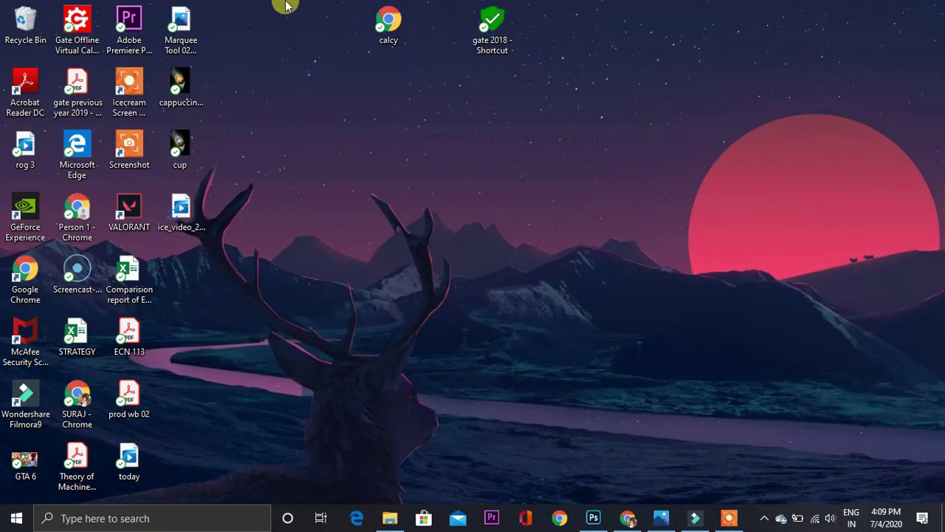
Drag the cappuccino photo and Marquee Tool 02 image from the desktop into Photoshop as two tabs
click(190, 100)
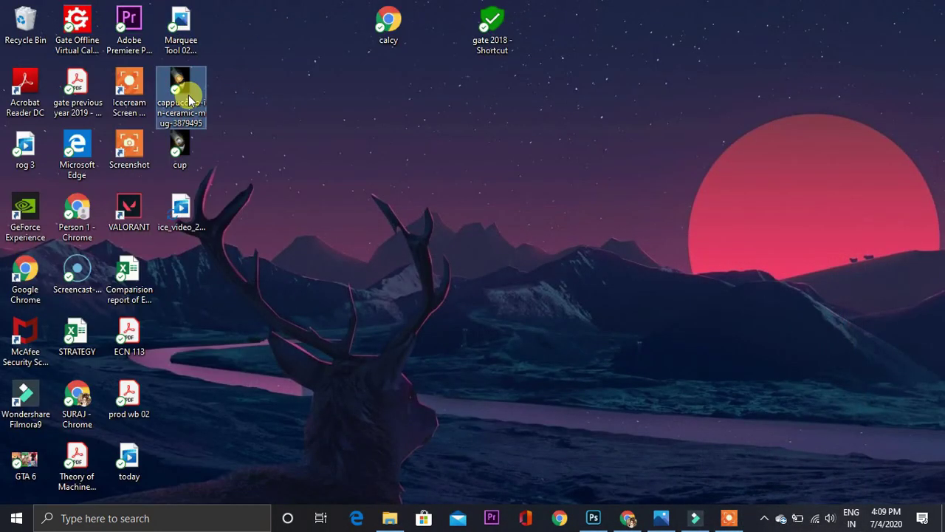
drag(281, 2, 189, 124)
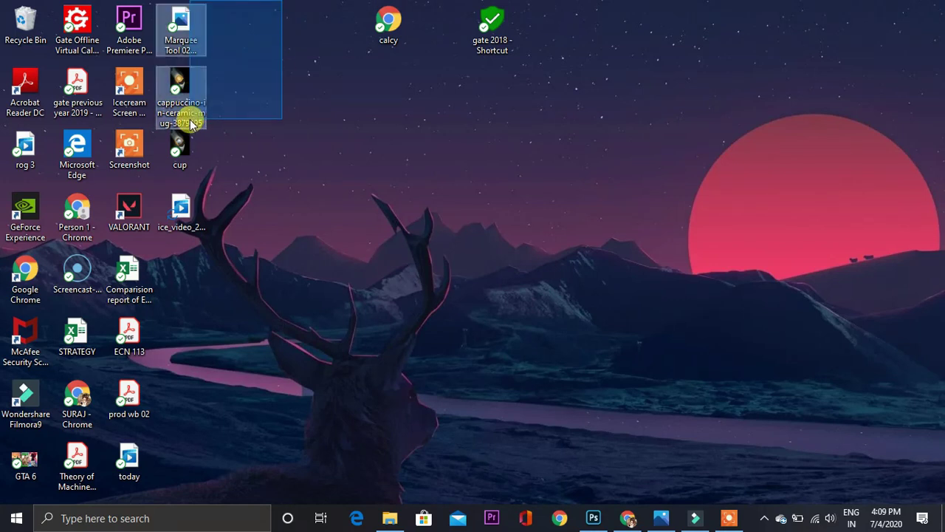
mouse_move(185, 25)
mouse_down()
mouse_move(487, 259)
mouse_move(607, 480)
mouse_up()
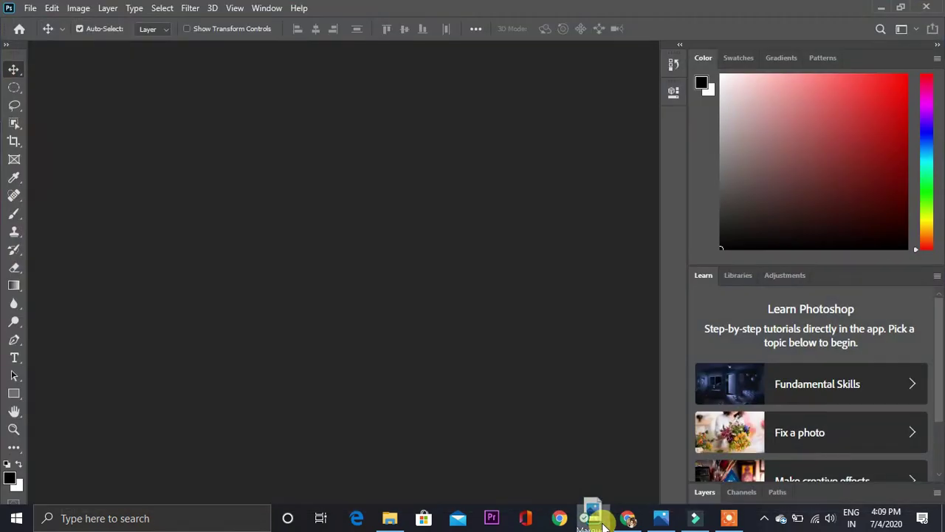
mouse_move(607, 480)
mouse_down()
mouse_move(343, 184)
mouse_move(230, 87)
mouse_up()
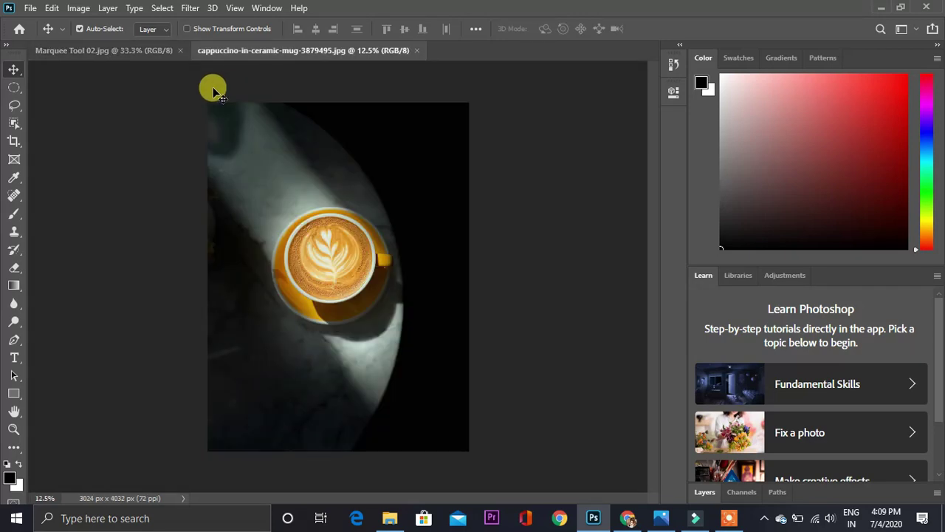
Compare the two open documents and zoom in on the cappuccino cup
click(90, 55)
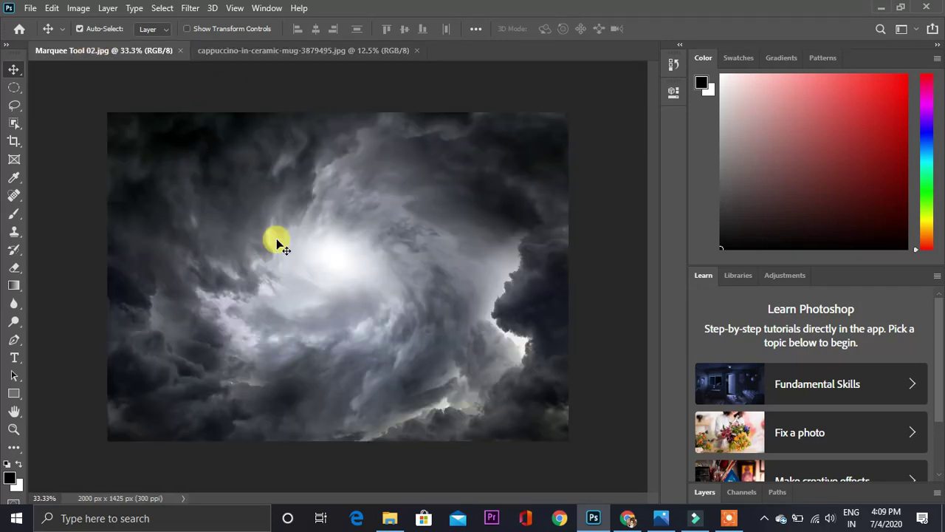
click(247, 50)
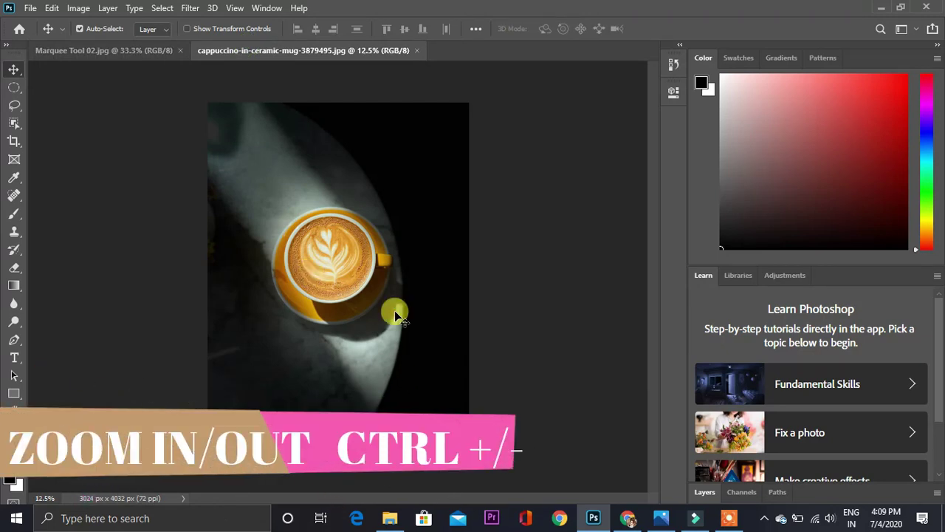
key(ctrl+plus)
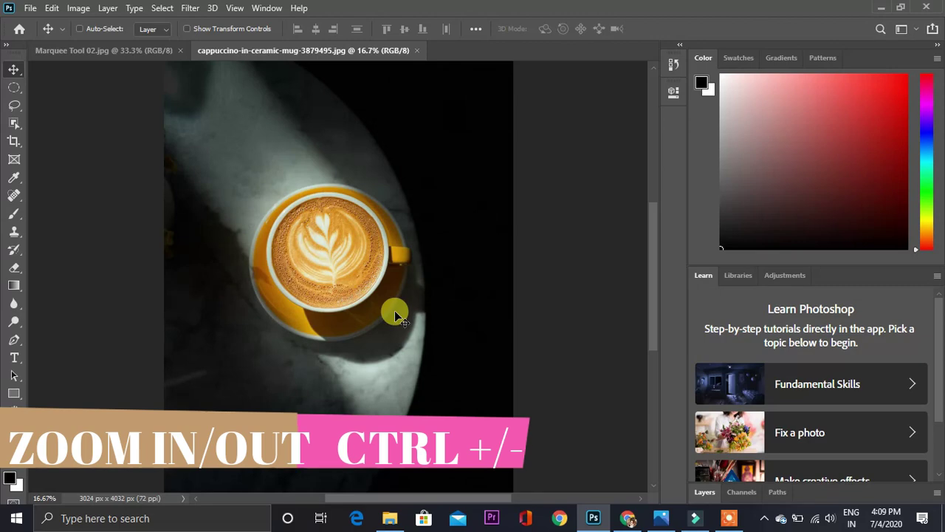
key(ctrl+plus)
key(ctrl+plus)
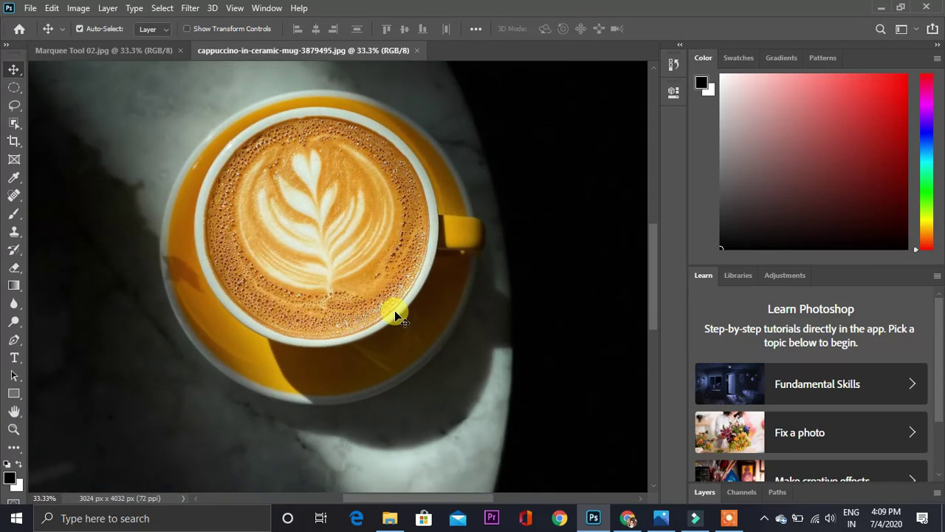
scroll(394, 310, up, 2)
Make Marquee Tool 02.jpg active and zoom out to show the whole storm-cloud image
click(79, 50)
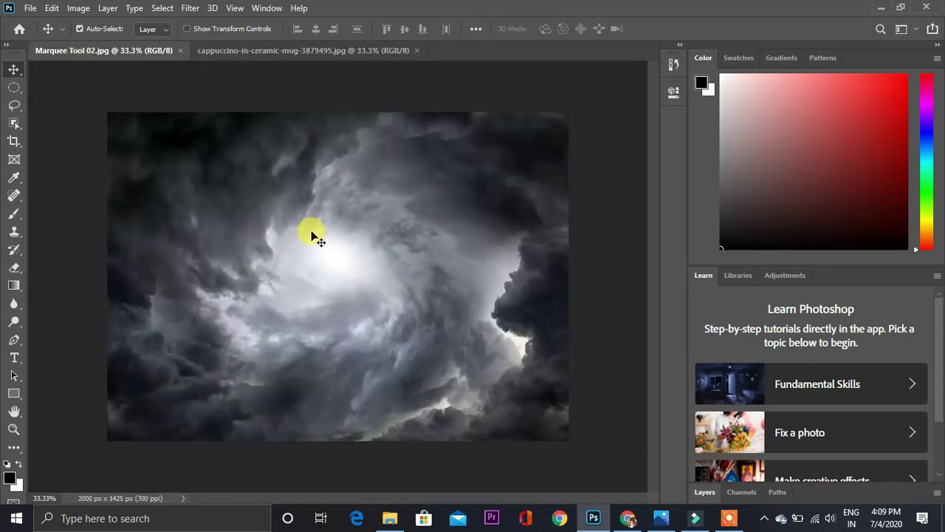
click(279, 54)
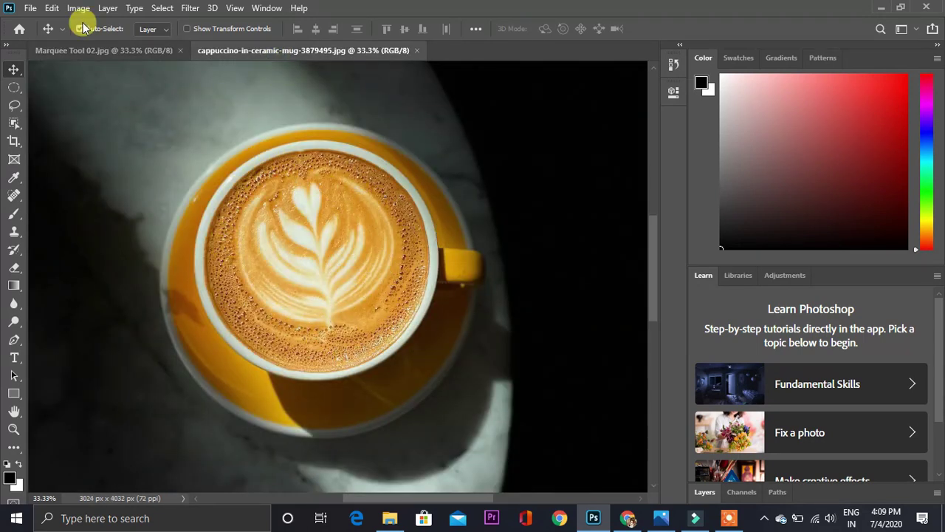
click(84, 53)
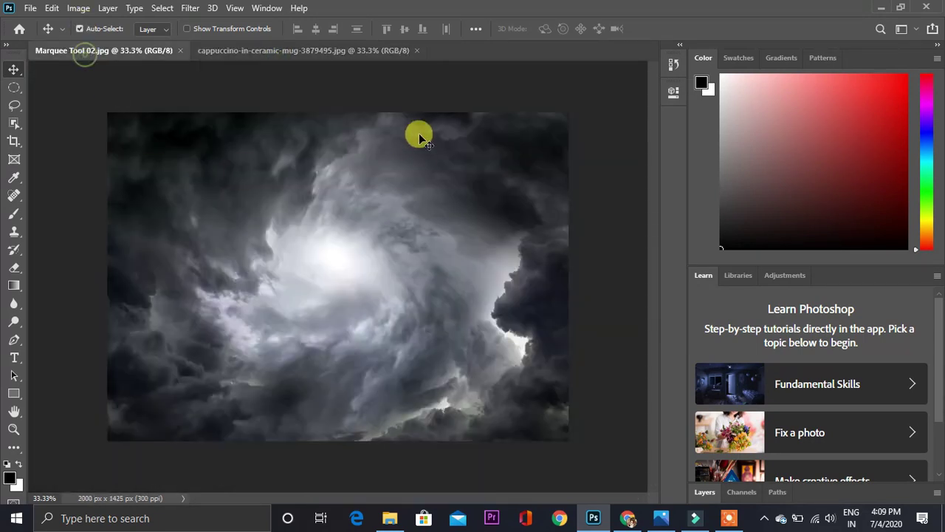
click(280, 51)
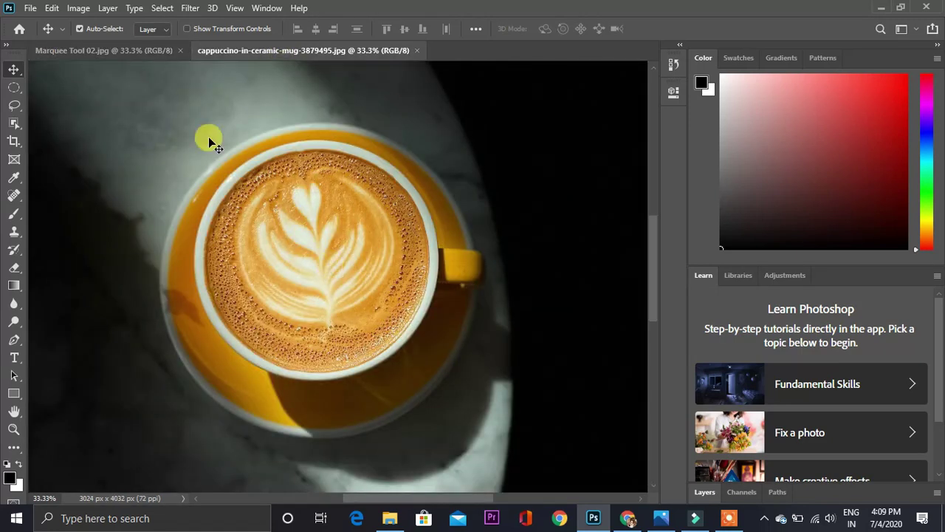
click(126, 48)
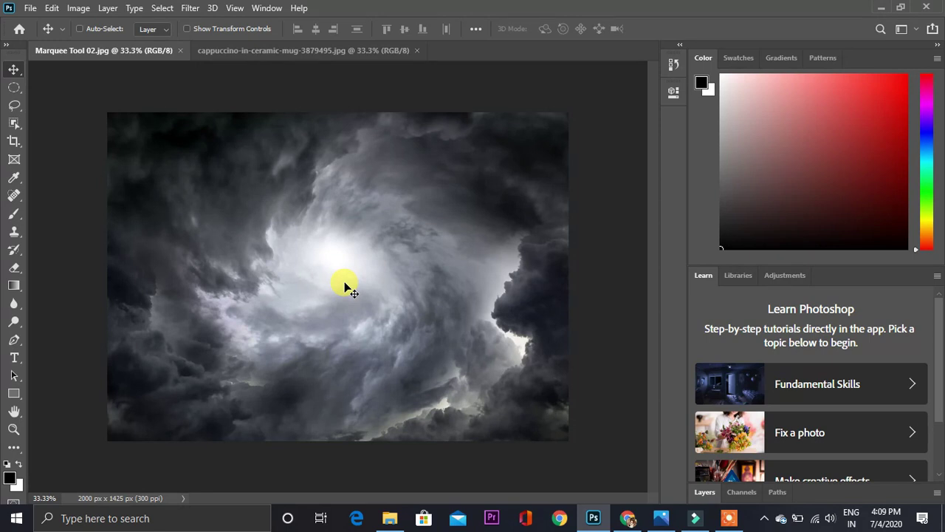
key(ctrl+plus)
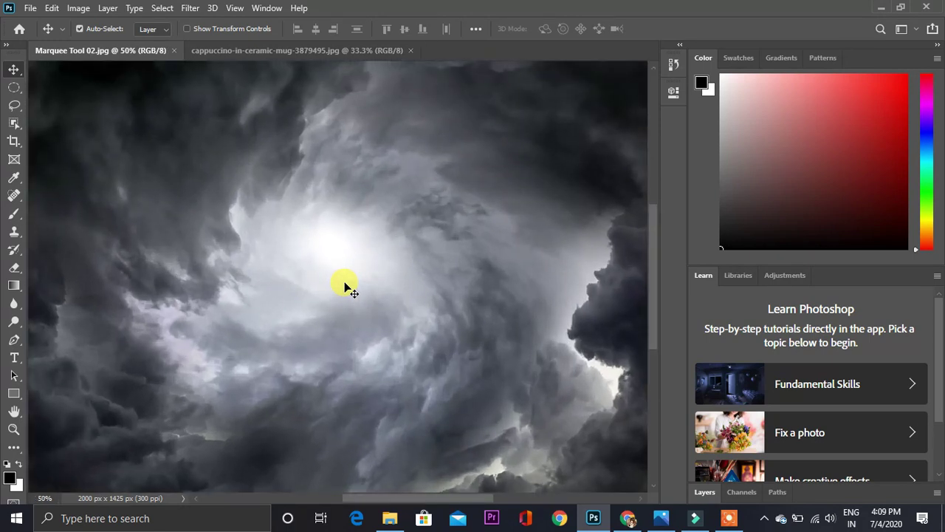
key(ctrl+minus)
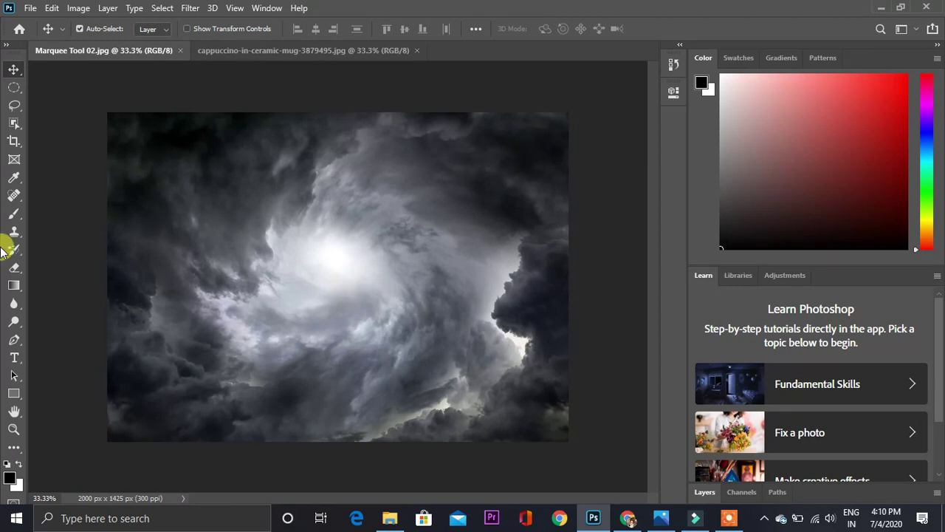
click(18, 88)
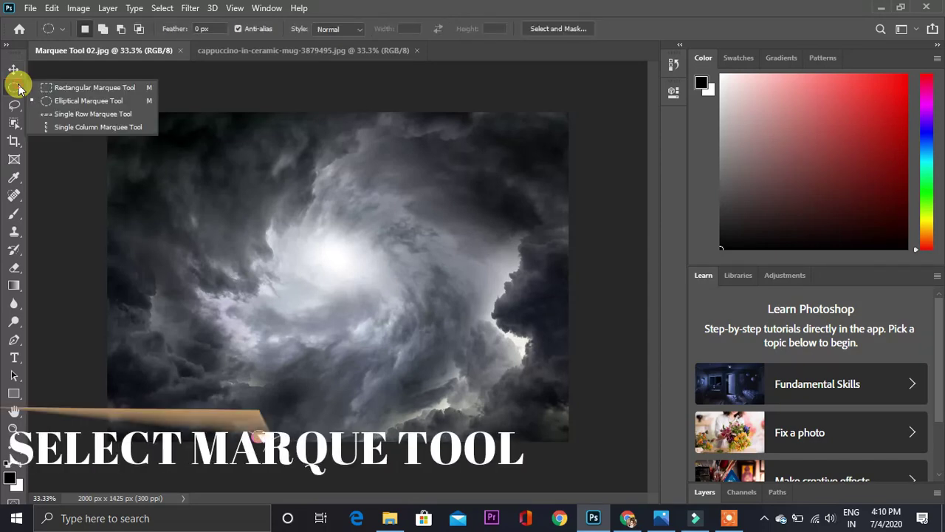
click(89, 101)
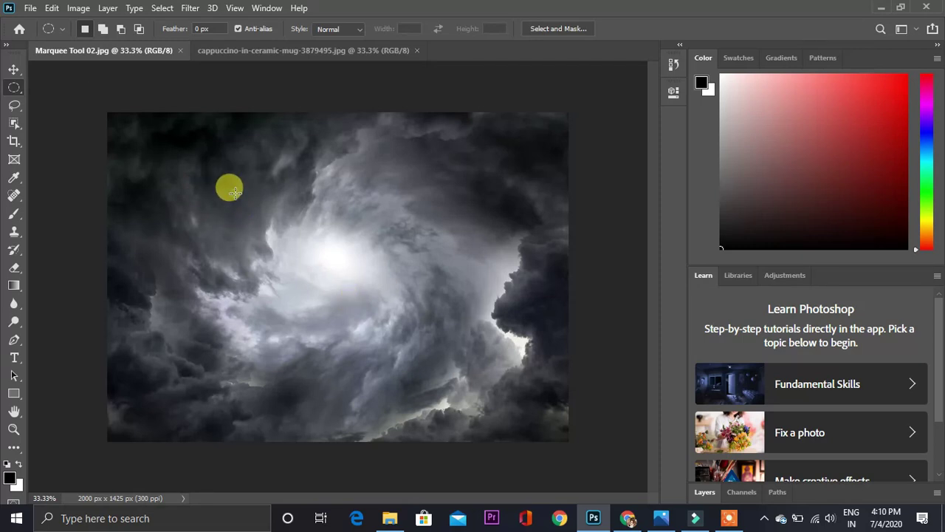
drag(234, 191, 512, 408)
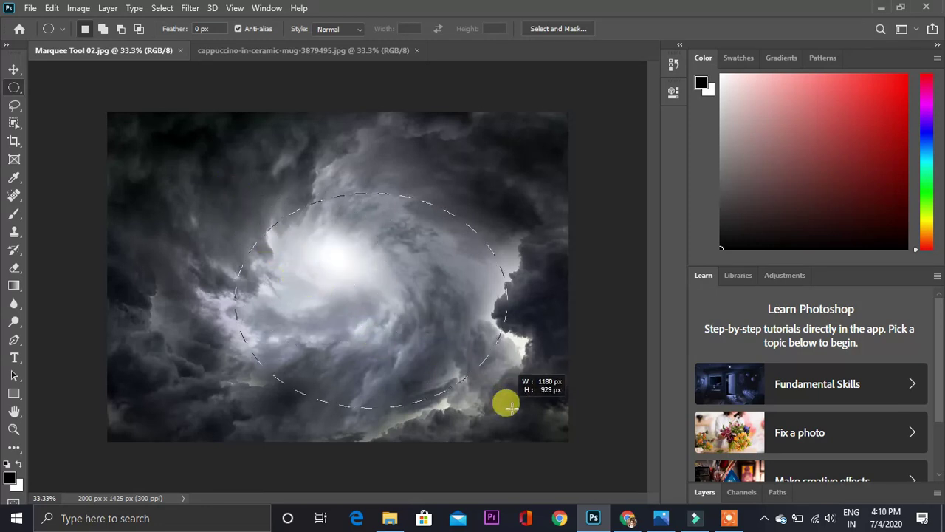
drag(511, 408, 532, 406)
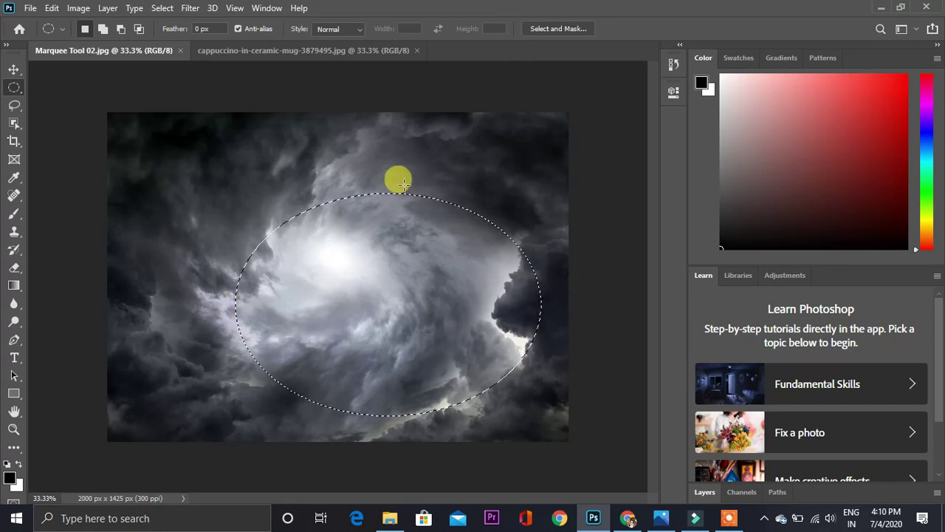
click(300, 278)
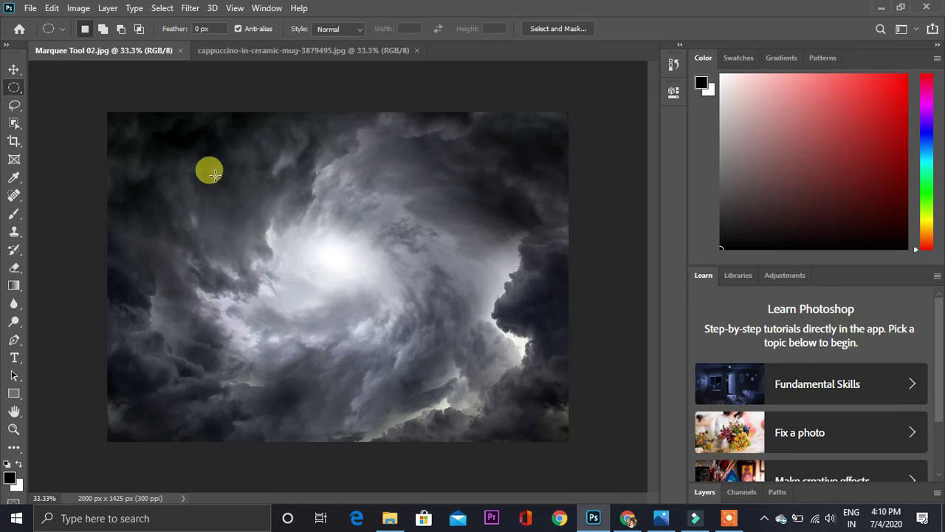
Draw a 1145 px circular selection and centre it on the clouds' bright swirl
mouse_move(214, 173)
mouse_down()
mouse_move(446, 420)
mouse_move(510, 436)
mouse_up()
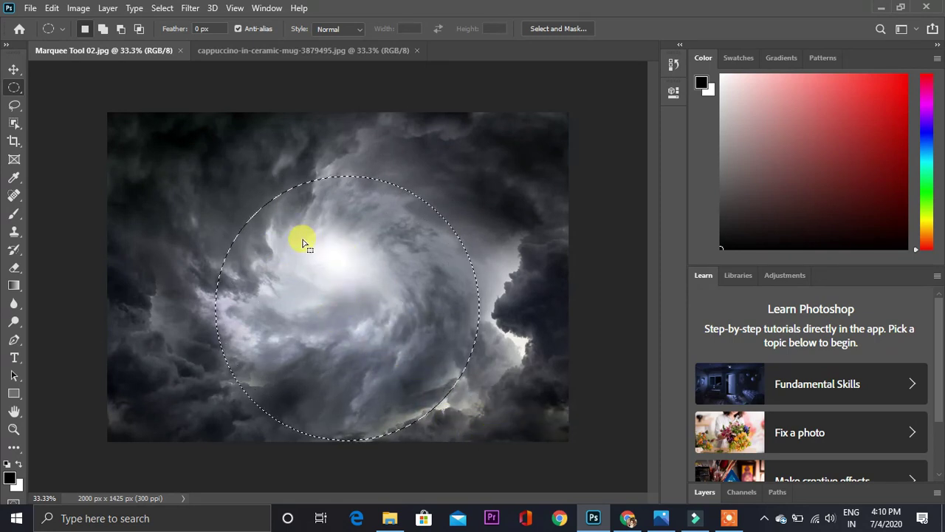
mouse_move(354, 273)
mouse_down()
mouse_move(367, 327)
mouse_move(339, 285)
mouse_up()
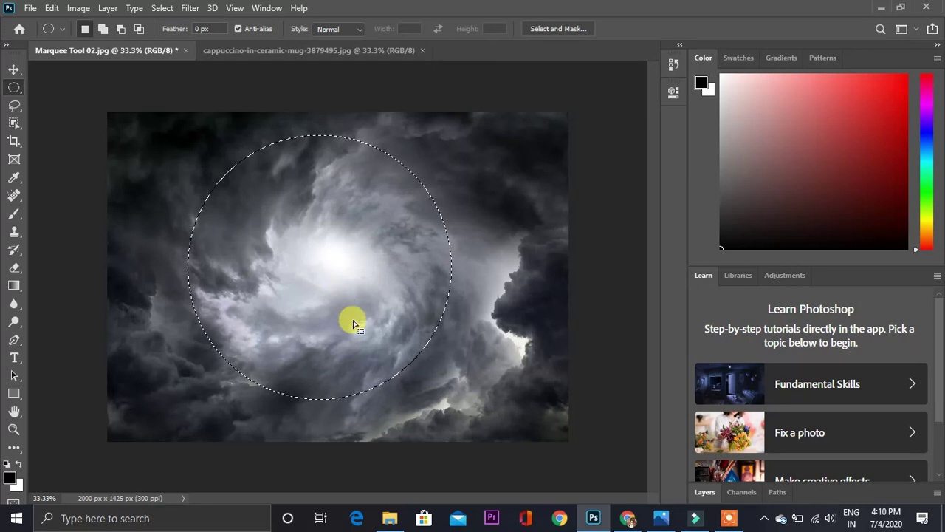
Copy the circular cloud selection and switch to the cappuccino mug document
click(50, 9)
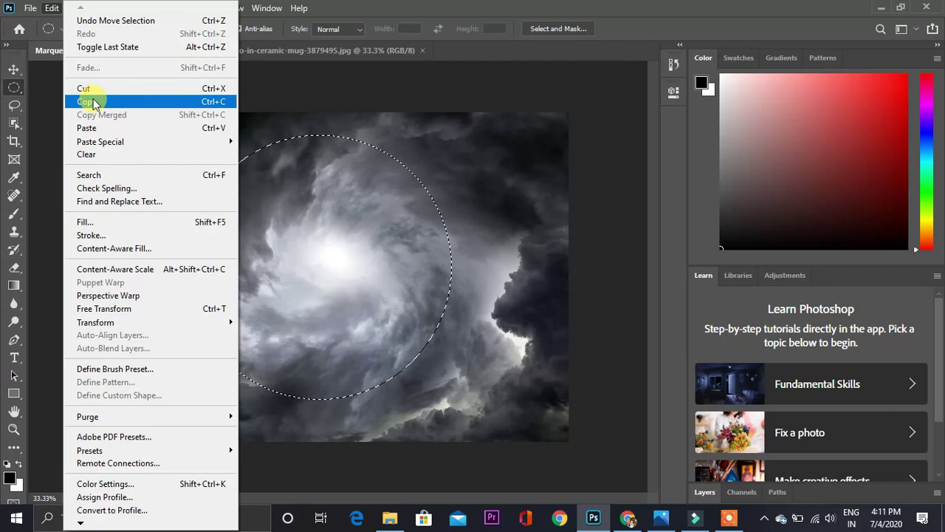
click(92, 104)
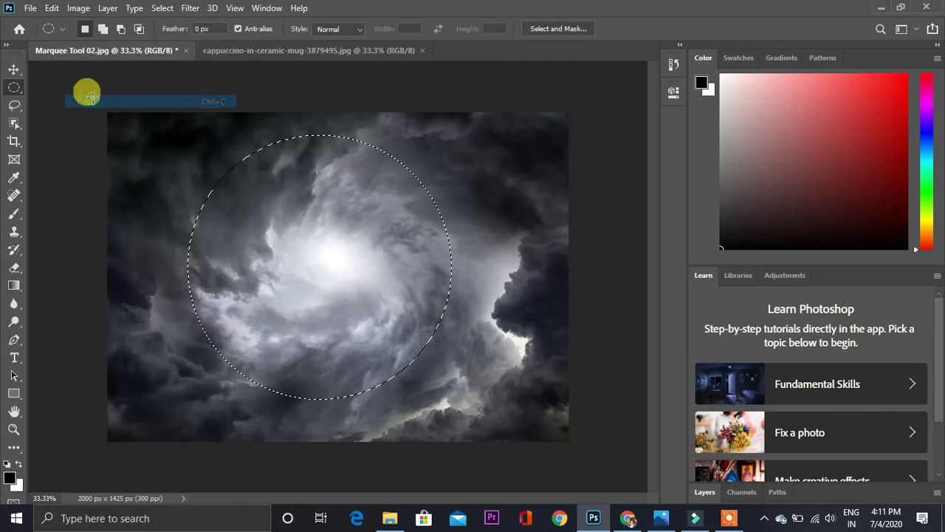
click(296, 51)
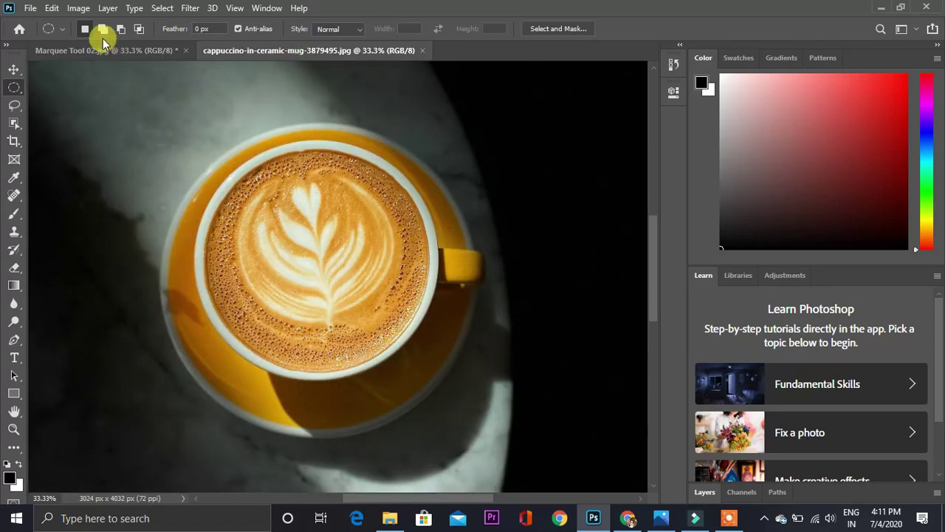
Paste the cloud circle as Layer 1 and move it over the cappuccino cup
click(52, 8)
click(338, 238)
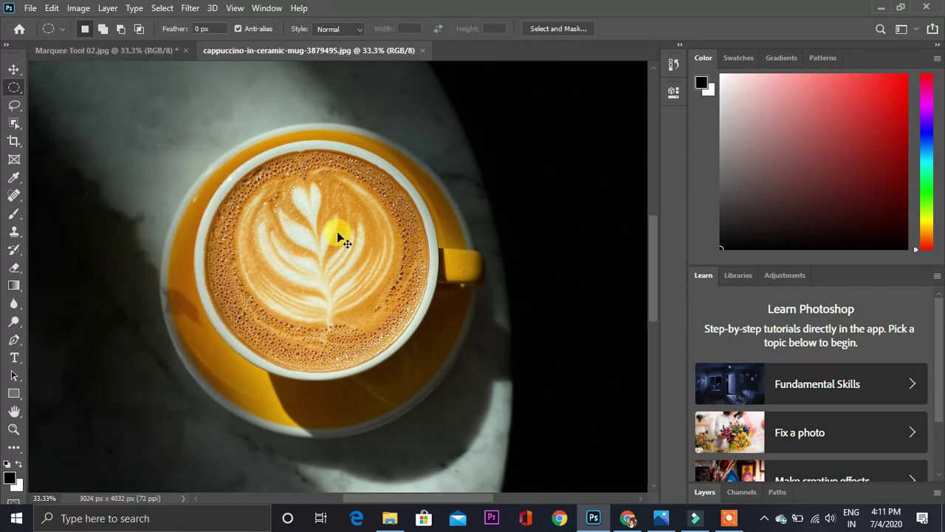
key(ctrl+v)
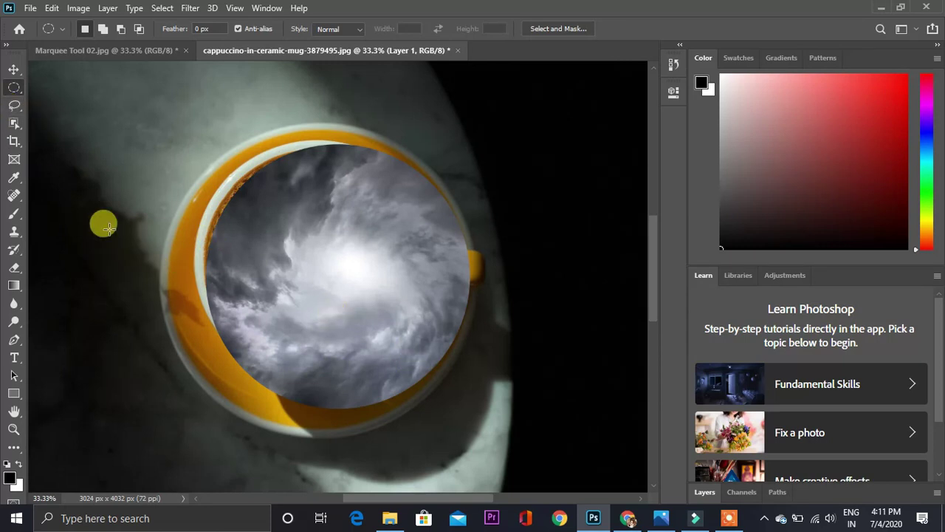
click(14, 68)
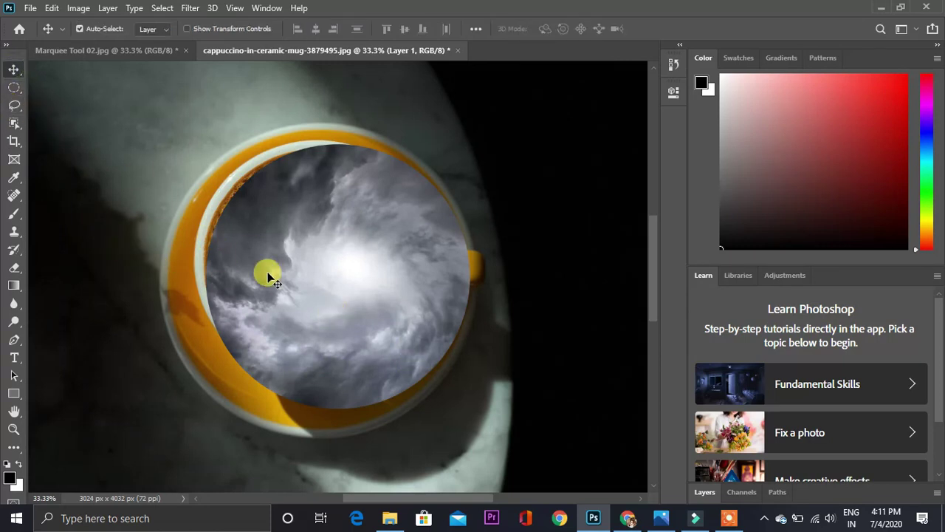
mouse_move(270, 277)
mouse_down()
mouse_move(307, 275)
mouse_move(274, 247)
mouse_move(282, 238)
mouse_move(288, 244)
mouse_move(227, 277)
mouse_move(280, 256)
mouse_move(302, 259)
mouse_up()
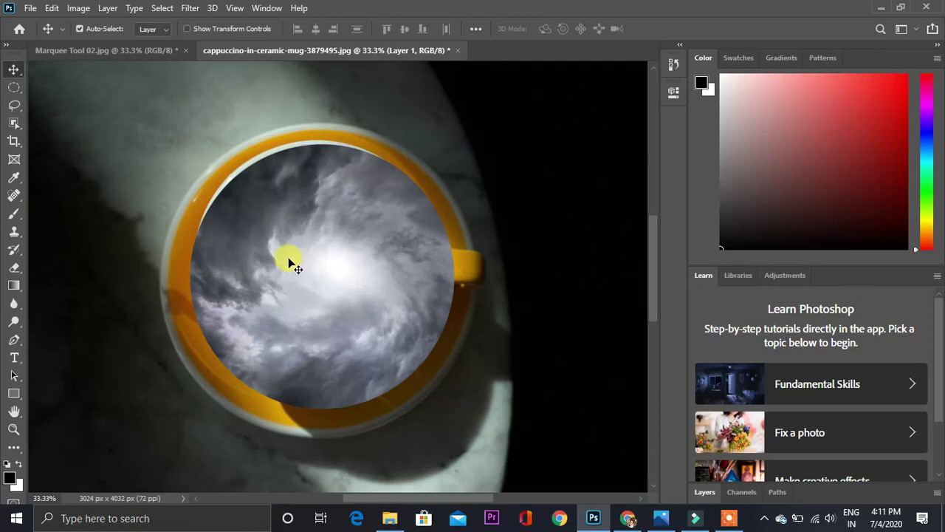
click(51, 8)
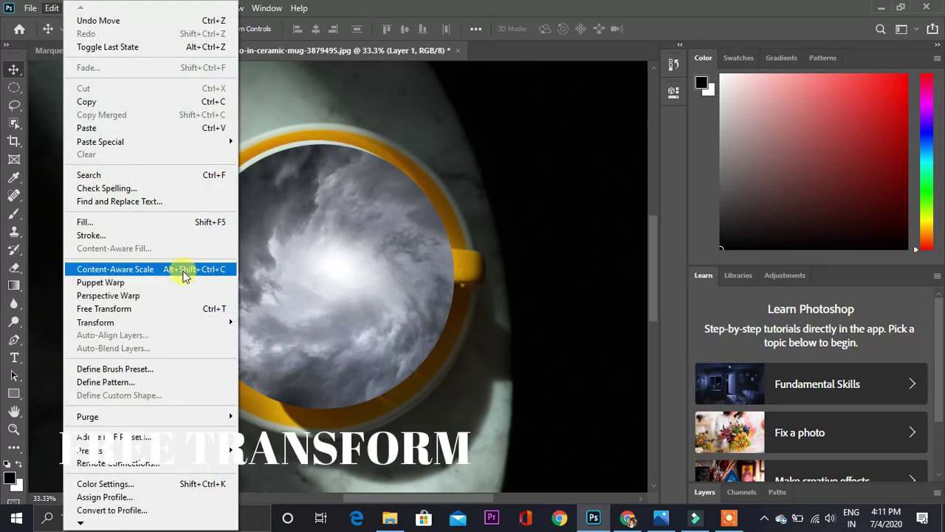
Free Transform the cloud circle, adjusting its handles until it fits the cup's inner rim
click(155, 308)
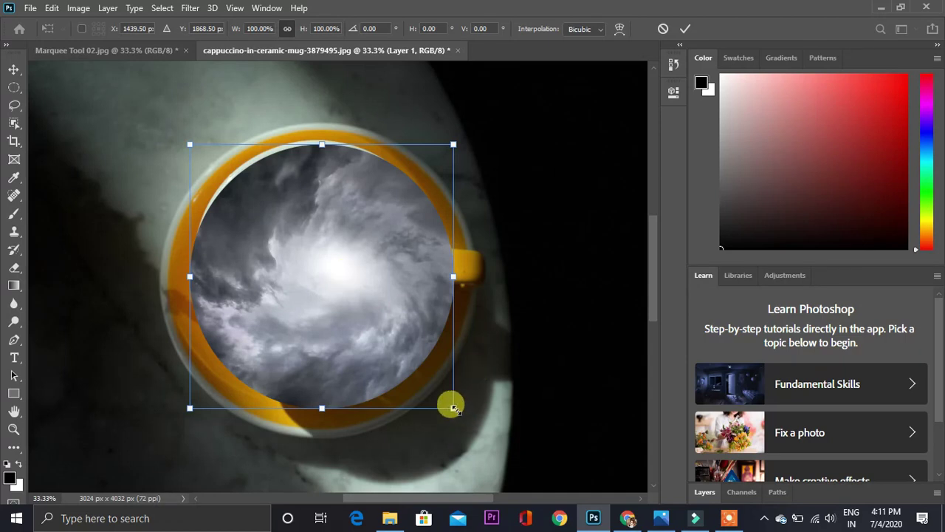
drag(453, 407, 424, 367)
drag(426, 370, 429, 370)
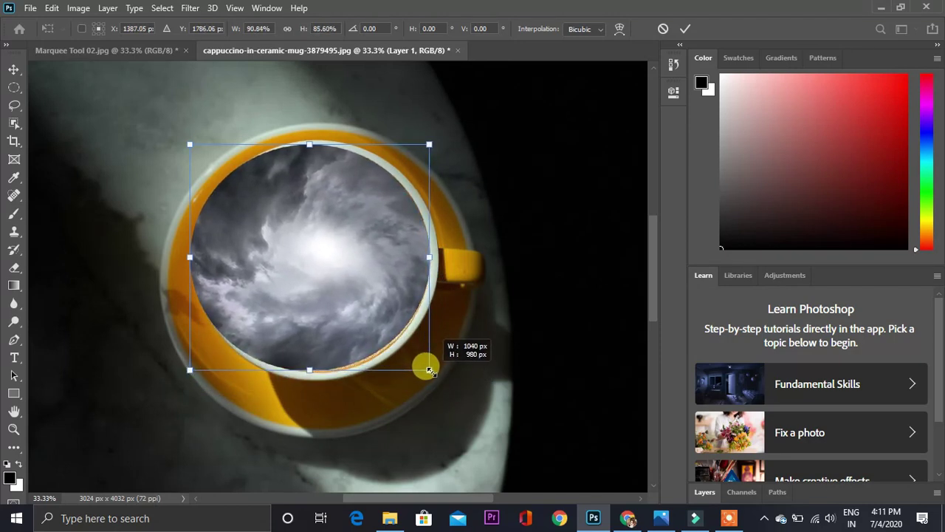
drag(190, 257, 203, 264)
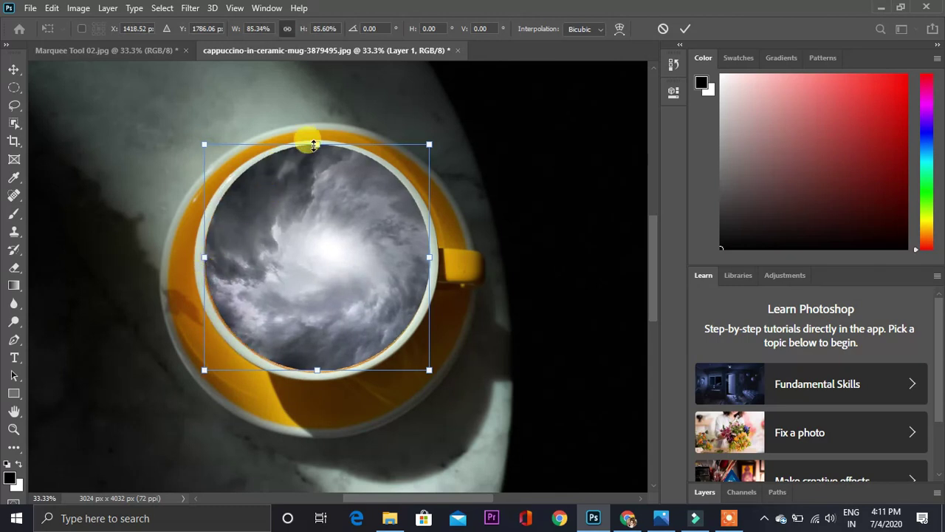
drag(317, 144, 317, 147)
drag(424, 260, 425, 261)
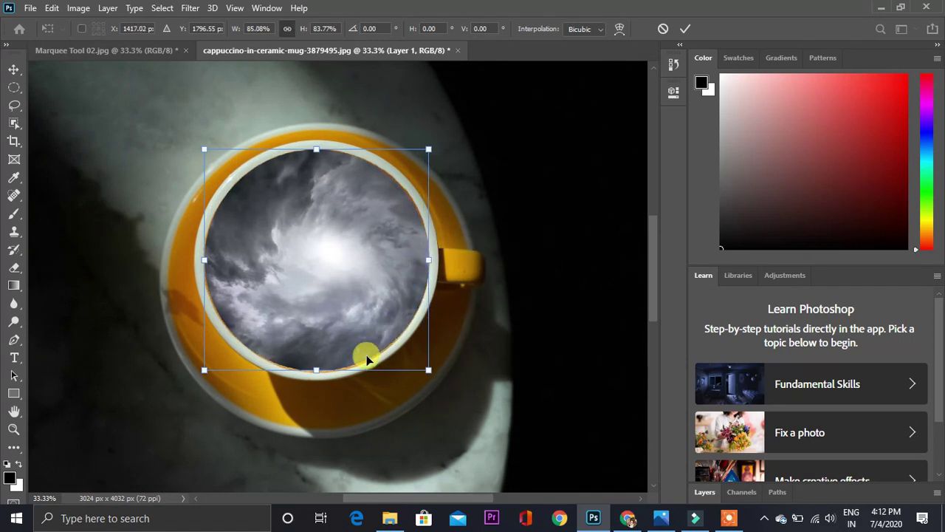
drag(316, 367, 315, 372)
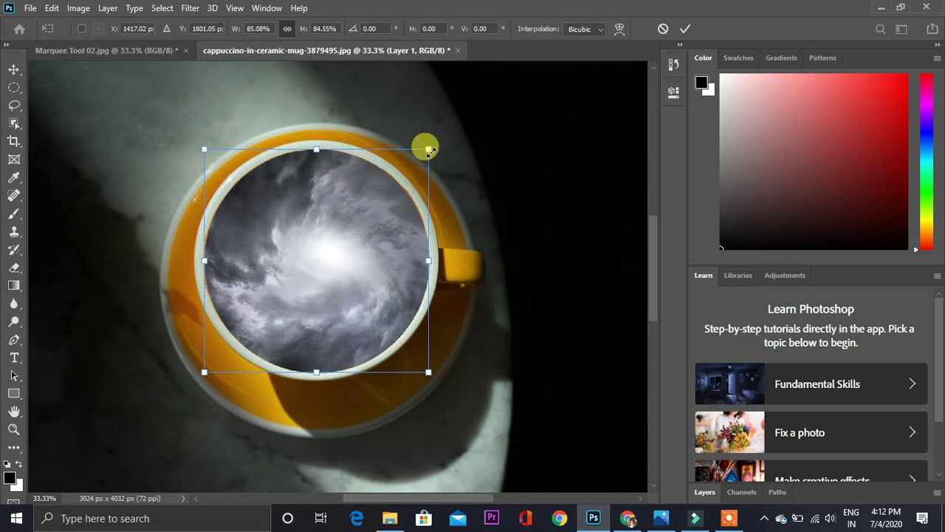
drag(429, 151, 431, 152)
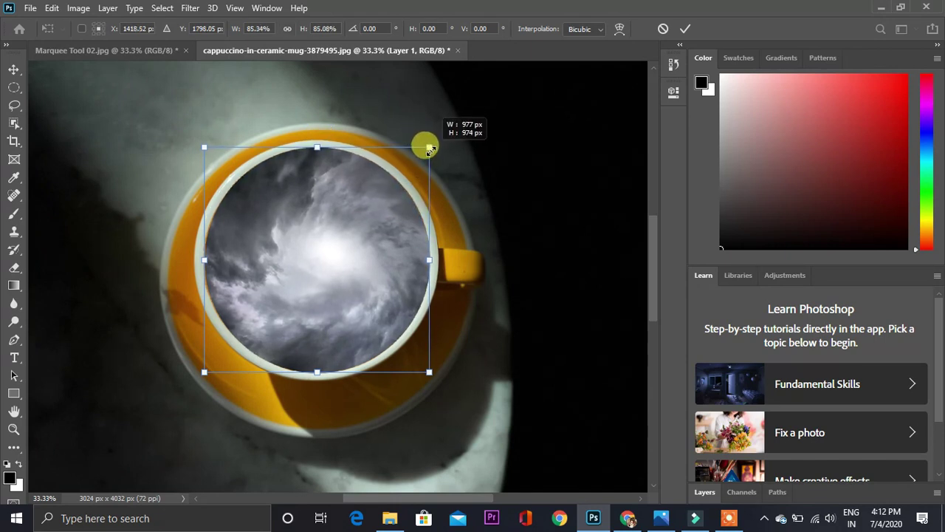
drag(204, 261, 202, 262)
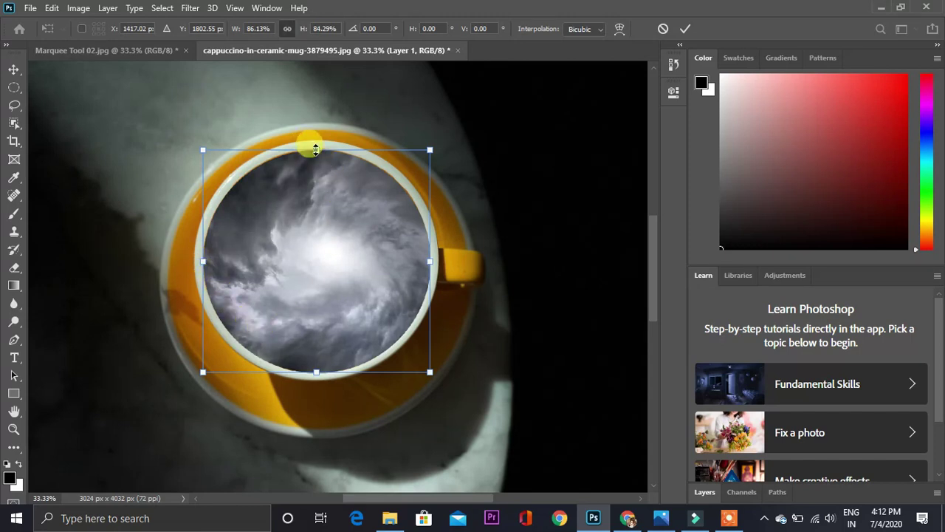
drag(315, 150, 316, 148)
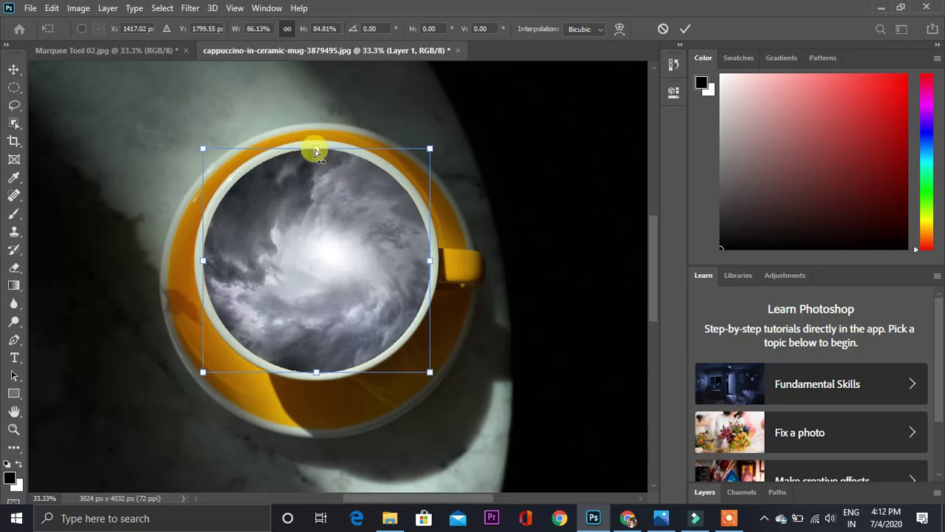
Check the fit zoomed in, commit the transform, and zoom back out to the whole photo
key(ctrl+plus)
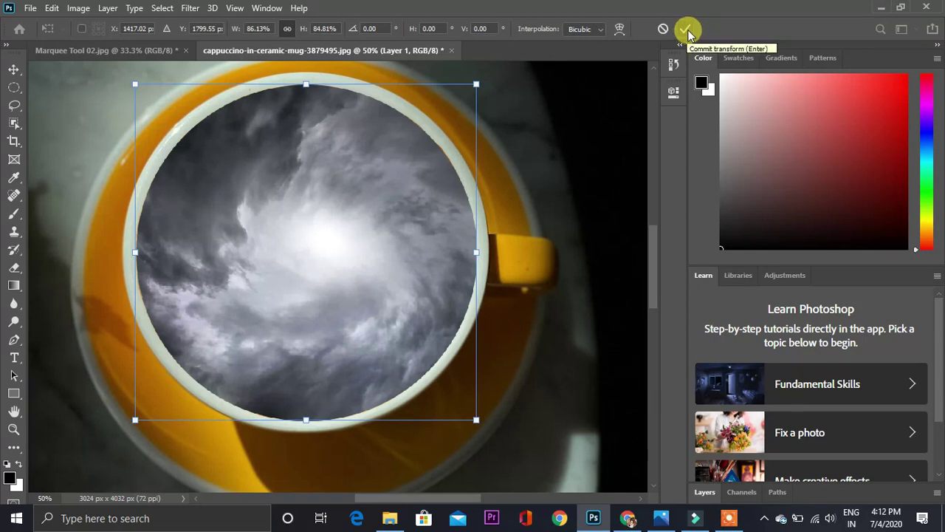
click(686, 29)
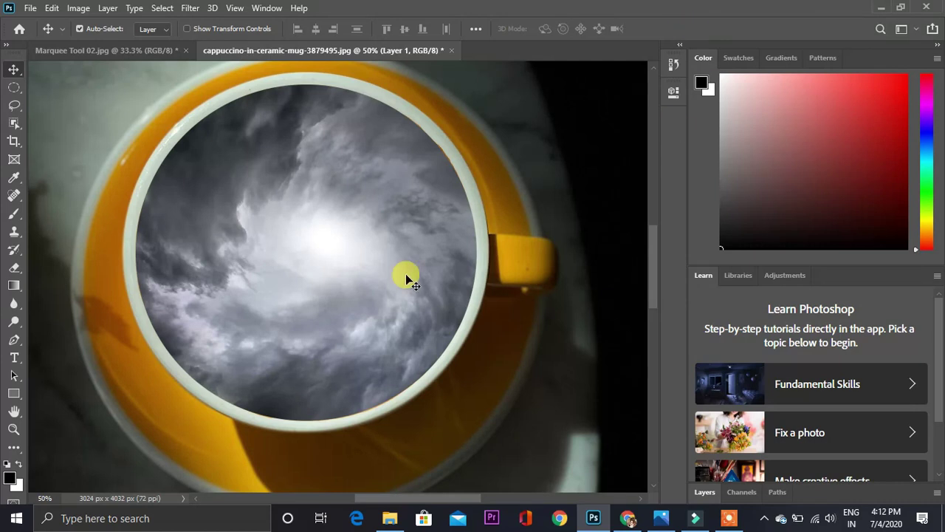
key(ctrl)
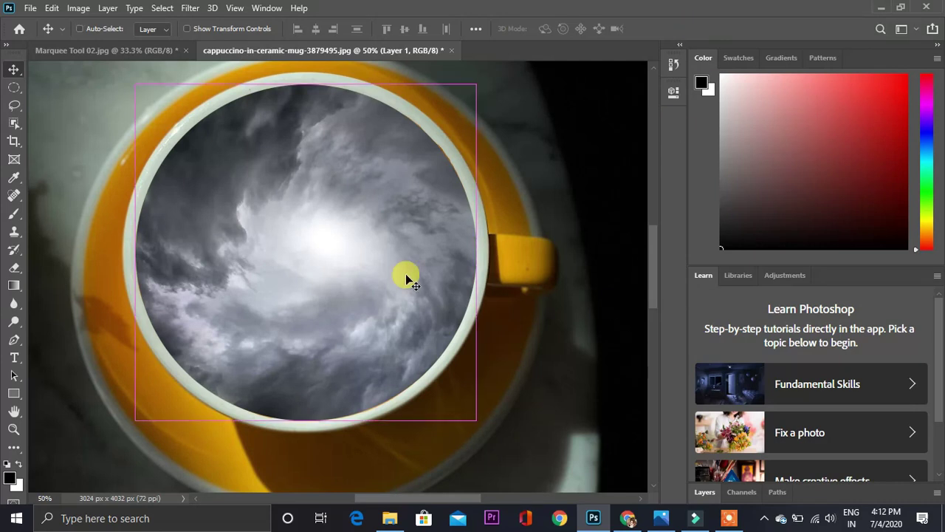
key(ctrl+minus)
key(ctrl+minus)
key(ctrl+minus)
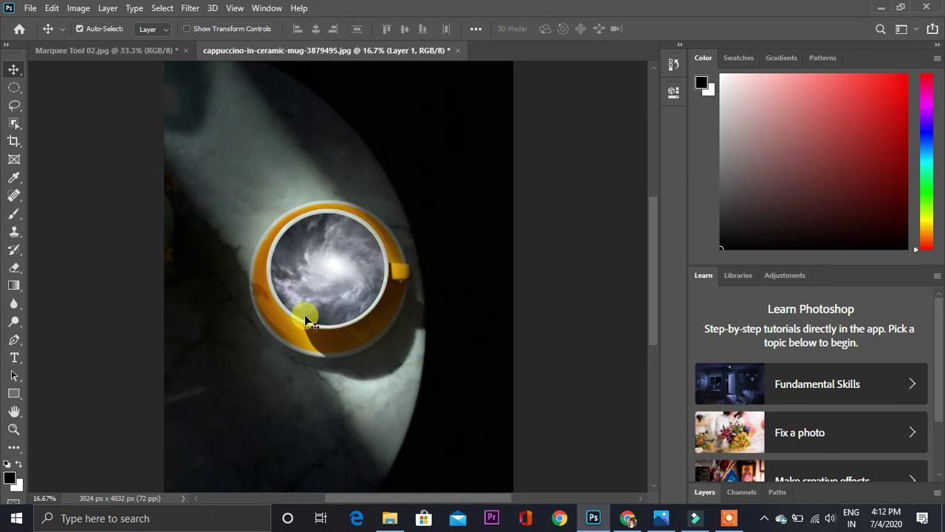
click(107, 50)
click(280, 51)
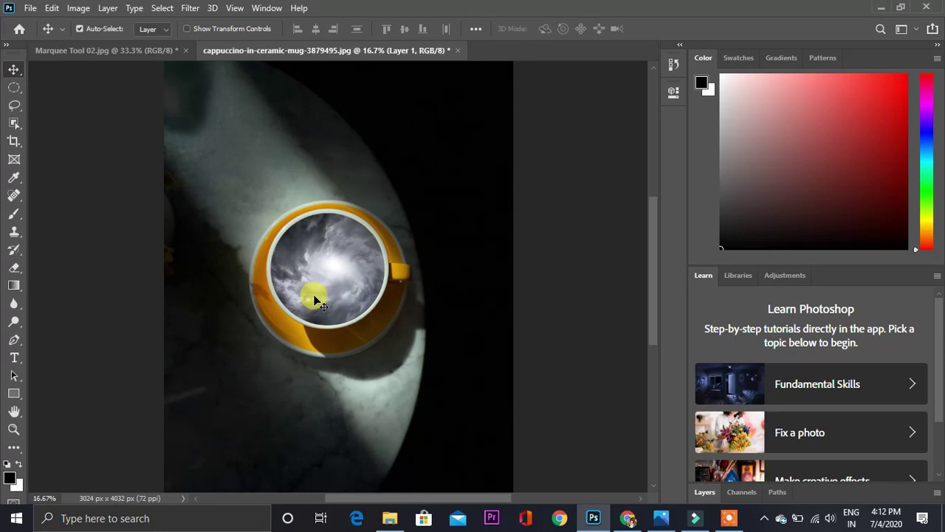
click(28, 9)
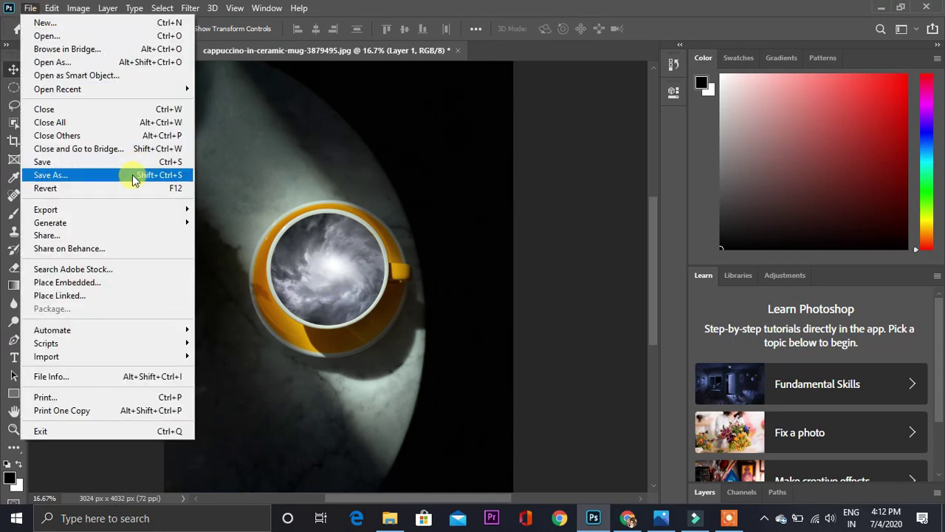
Save the composite to the Desktop as JPEG 'cup 01' at Quality 8, Progressive 3 scans
click(99, 175)
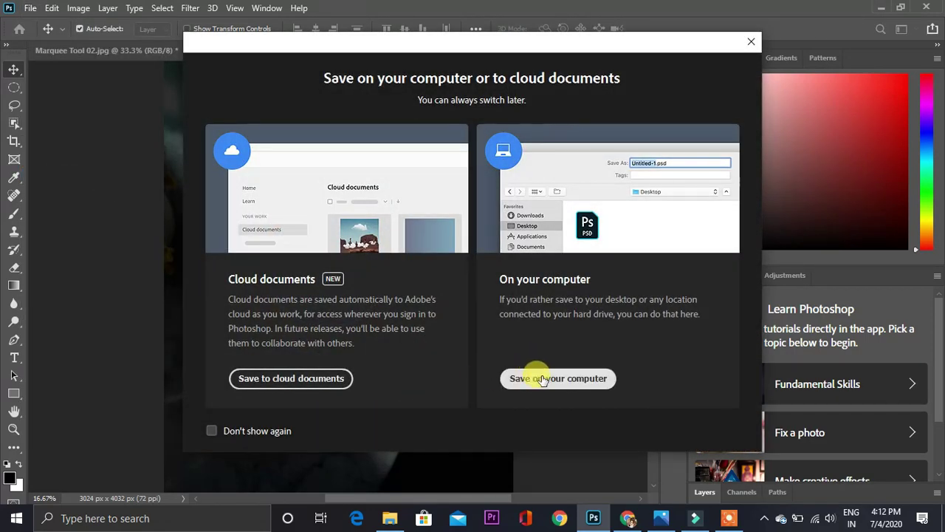
click(541, 379)
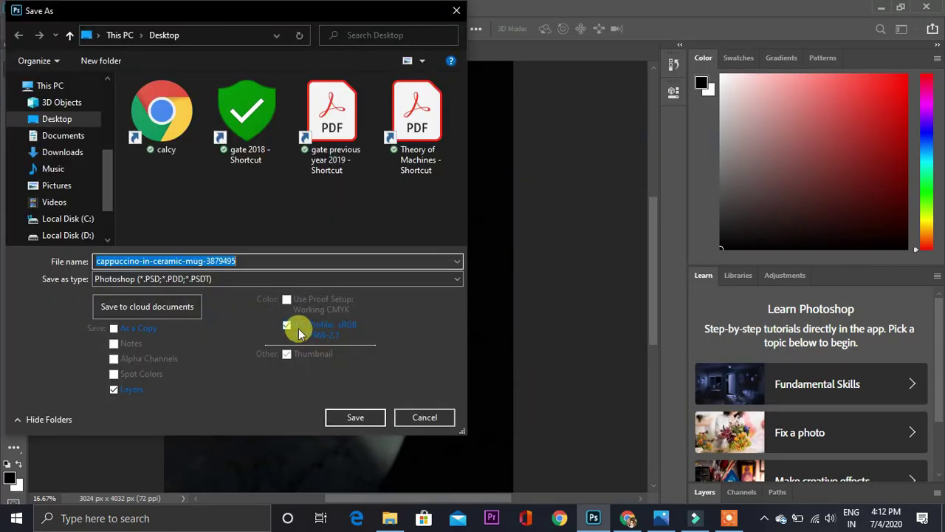
click(251, 260)
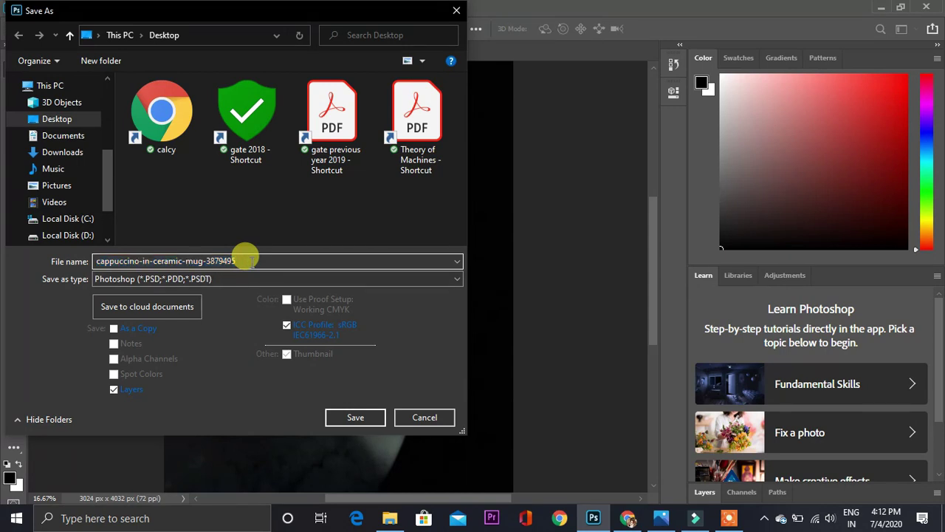
key(BackSpace)
key(BackSpace)
key(BackSpace)
key(BackSpace)
key(BackSpace)
key(BackSpace)
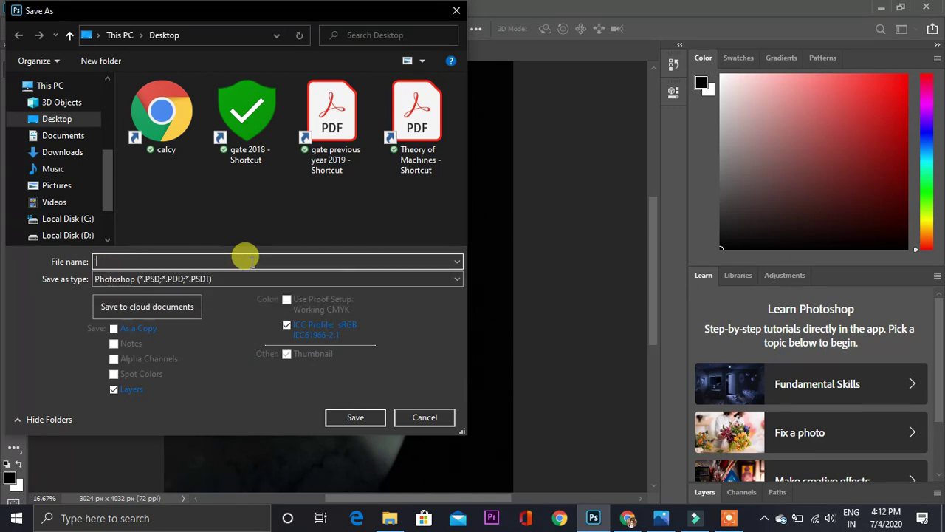
text(cup 01)
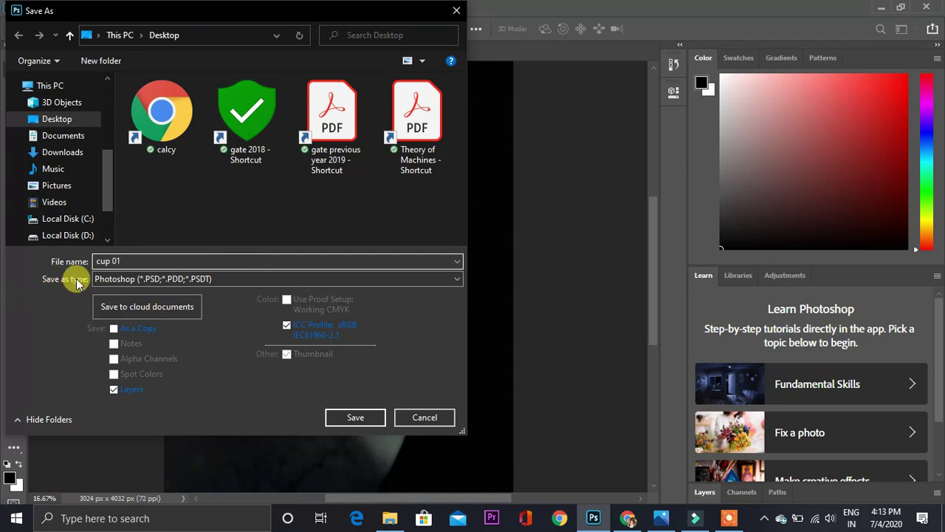
click(260, 285)
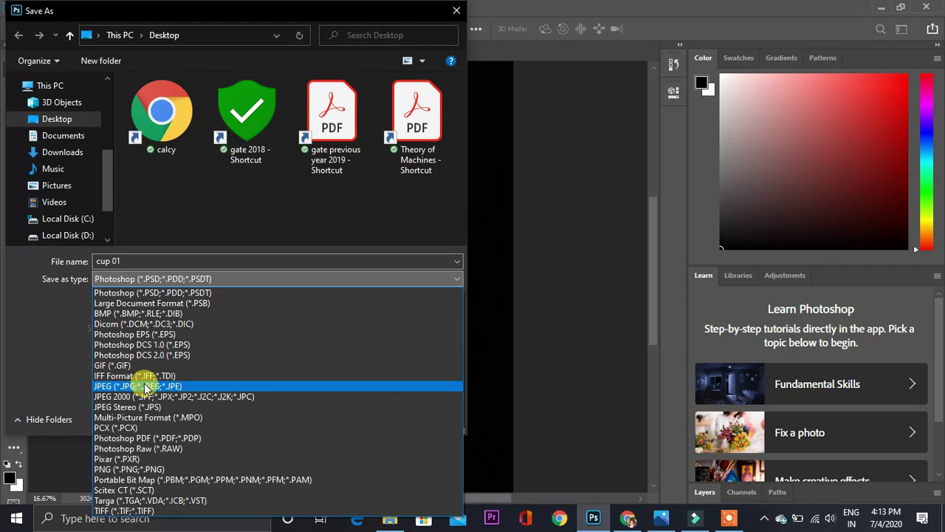
click(146, 387)
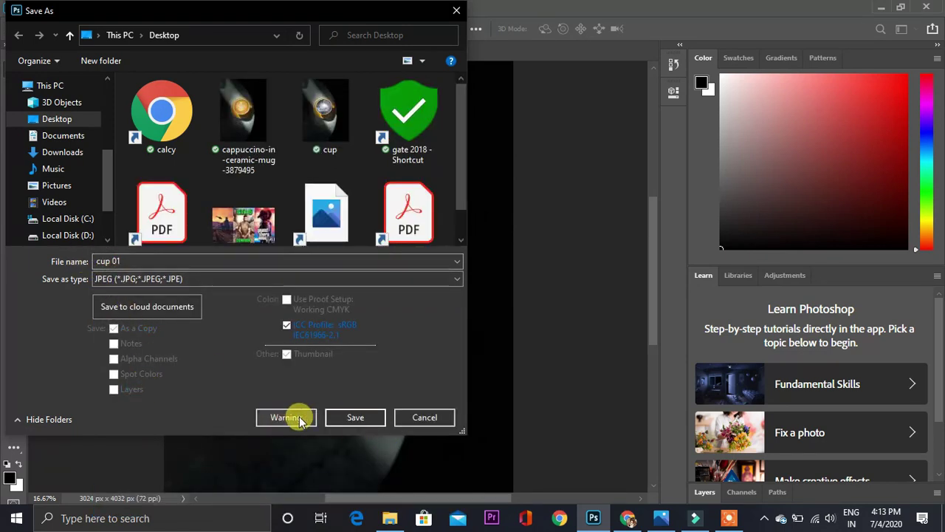
click(347, 419)
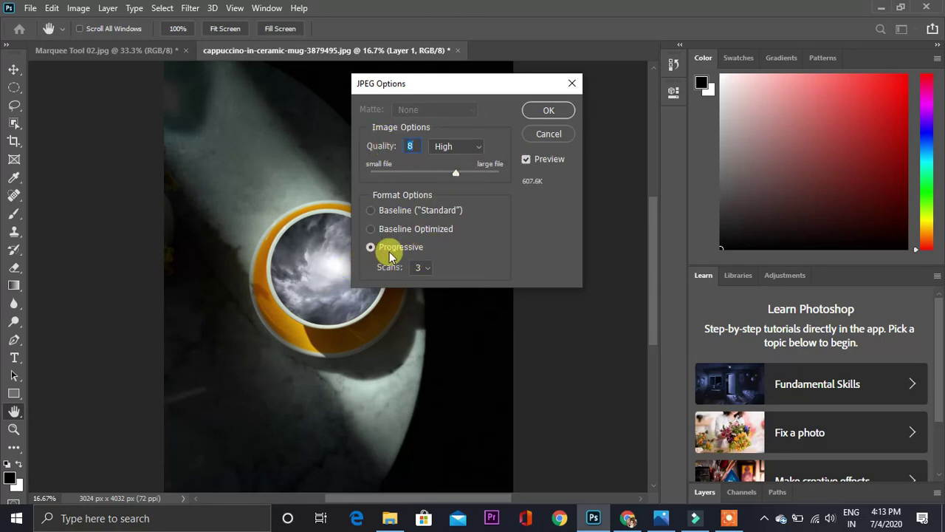
click(548, 111)
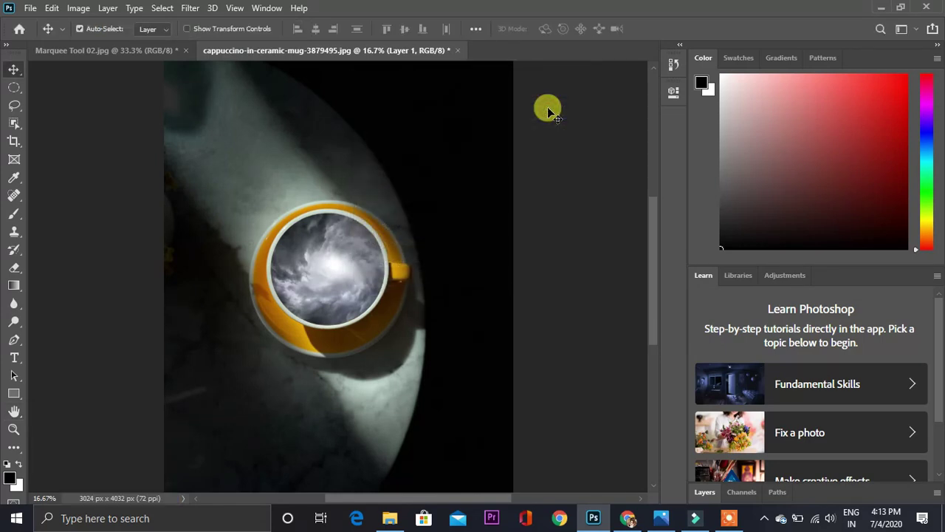
Open cup 01.jpg in Windows Photos, maximize it and zoom in on the cup
click(880, 8)
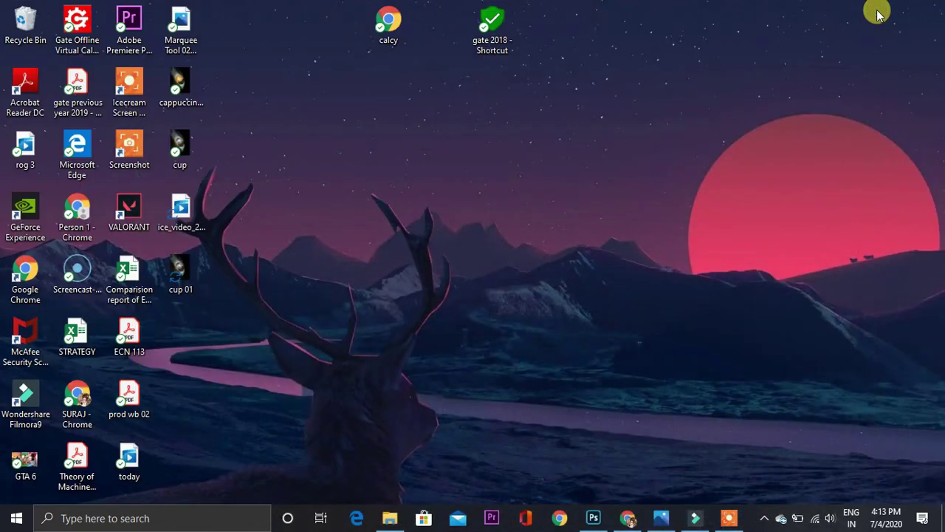
double_click(181, 272)
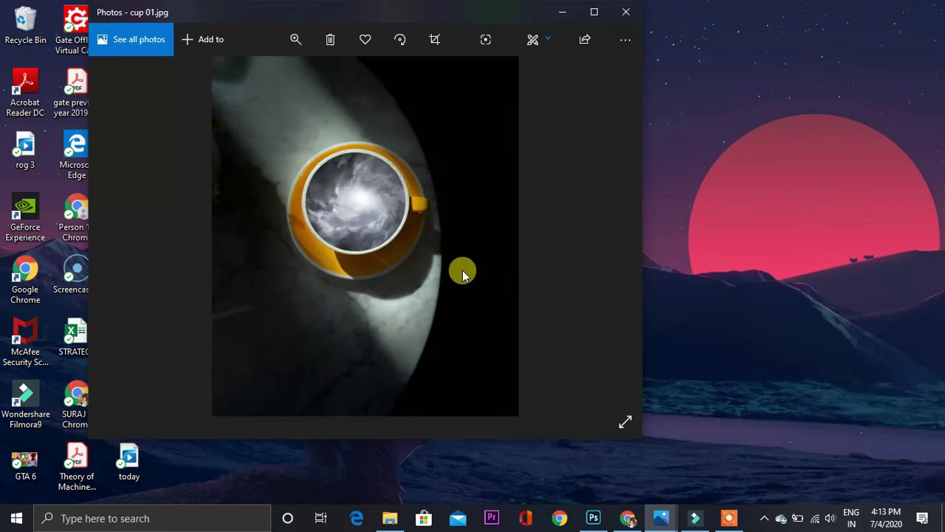
click(597, 13)
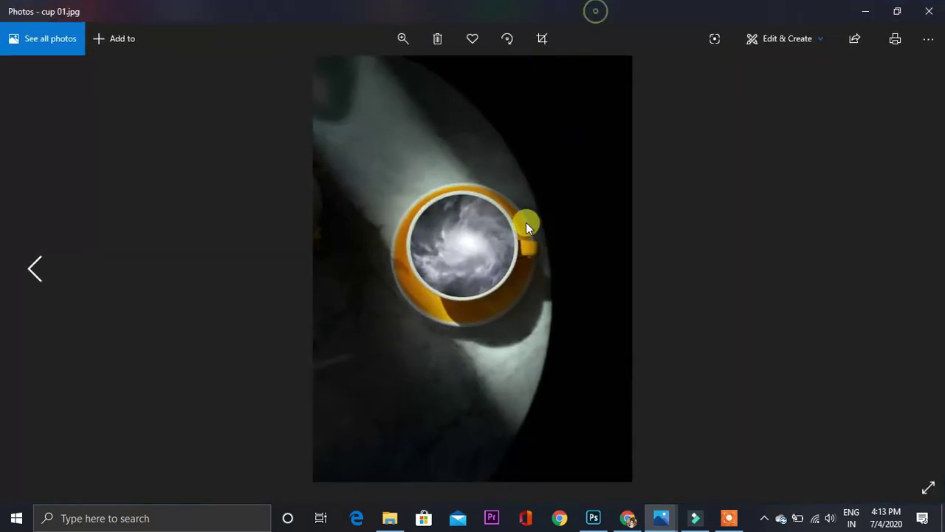
scroll(484, 285, up, 2)
scroll(529, 208, up, 2)
scroll(468, 341, up, 1)
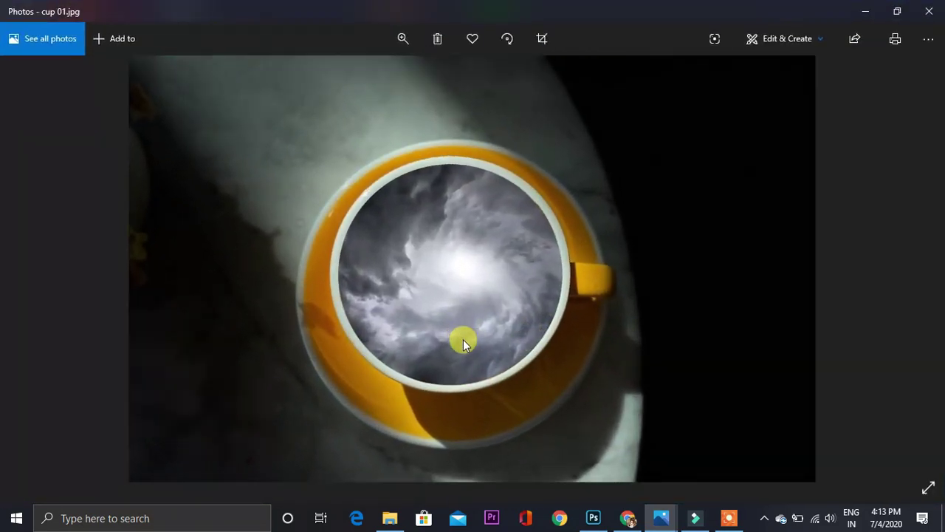
scroll(463, 342, up, 1)
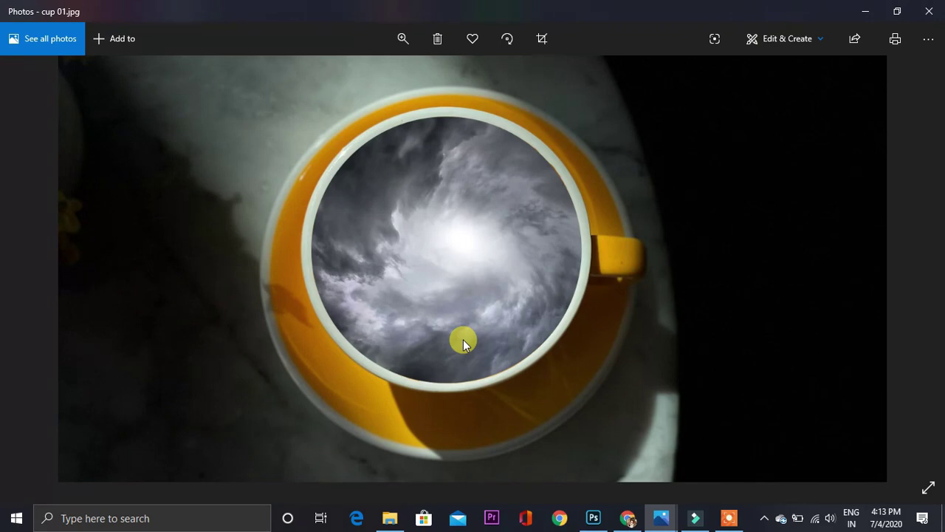